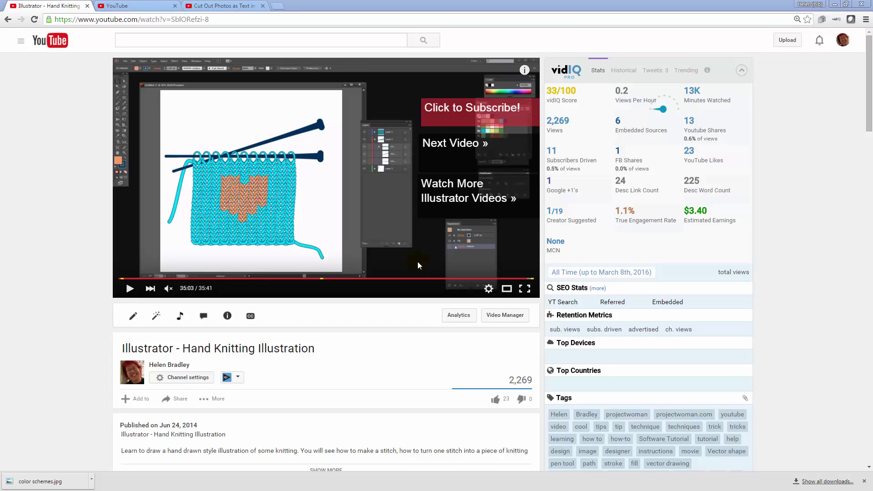
- Open the Photoshop video's annotations editor and pause playback at 10:15 of 10:40
click(156, 6)
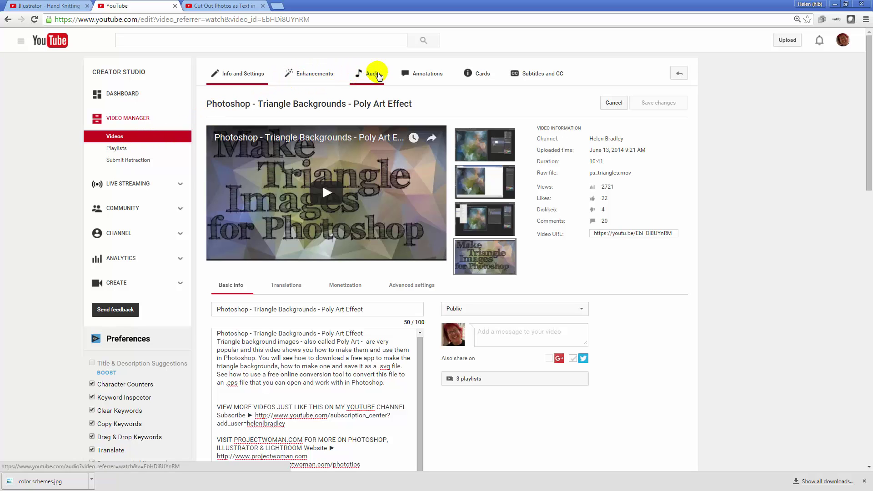
click(423, 75)
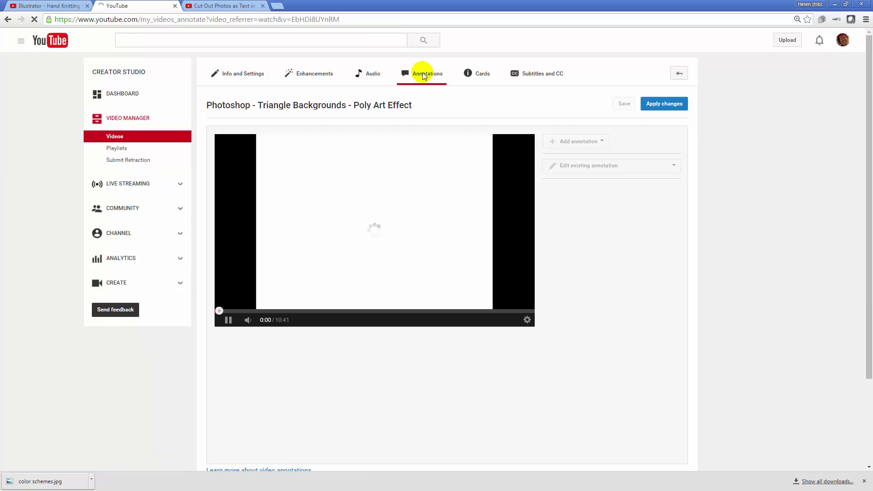
click(247, 320)
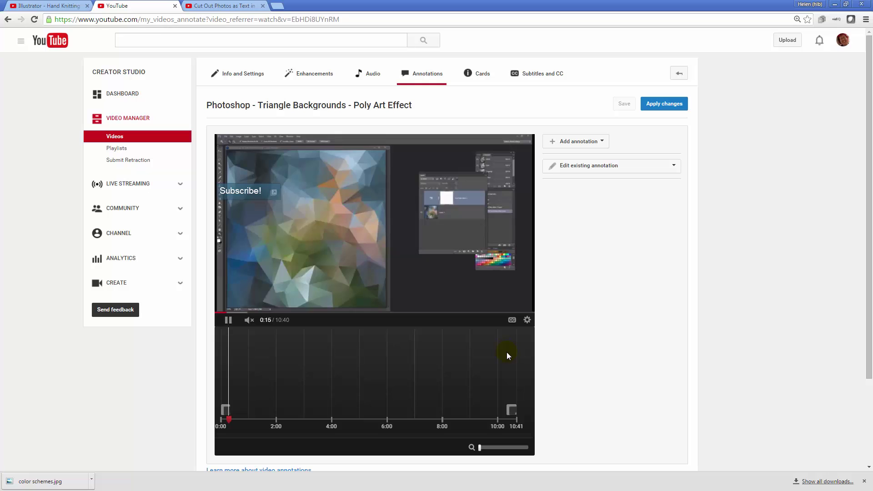
click(507, 355)
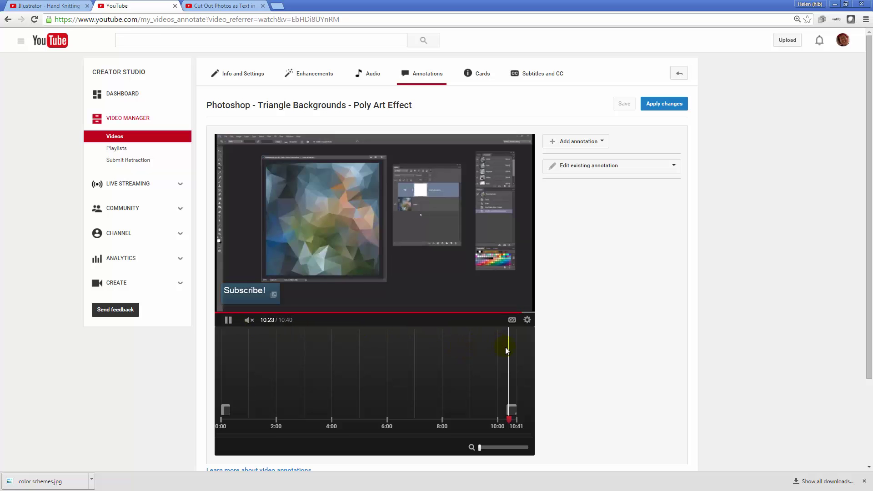
click(248, 320)
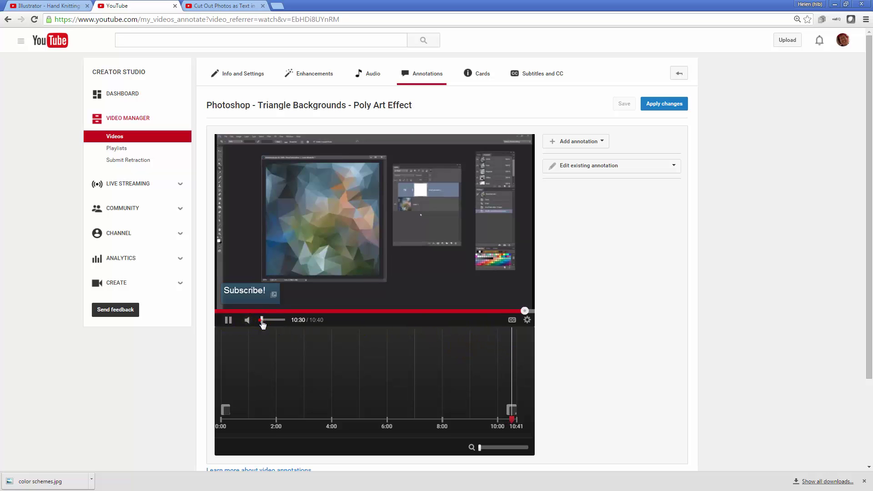
click(507, 312)
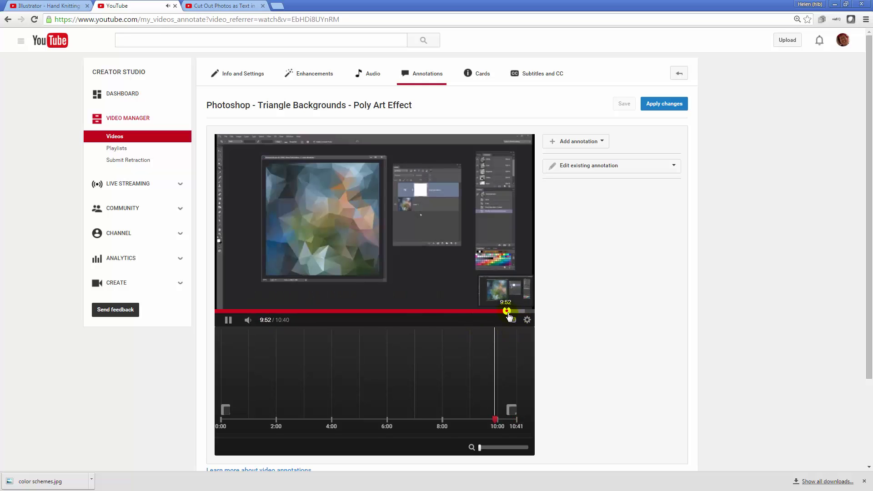
click(229, 320)
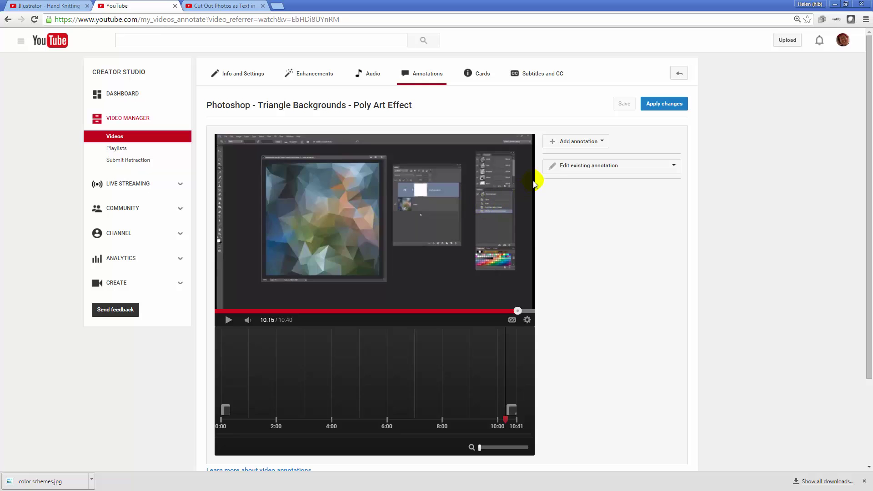
- Add a Note reading 'Click to Subscribe' with size 16 text and a red background
click(566, 141)
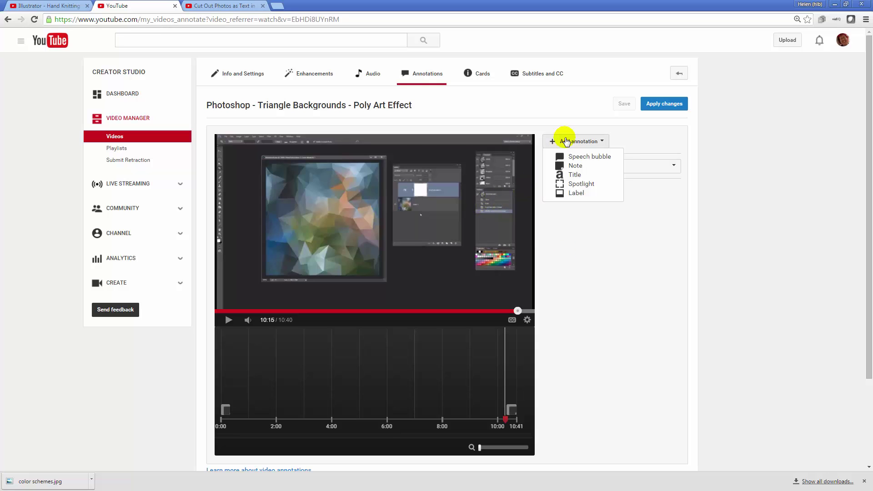
click(575, 166)
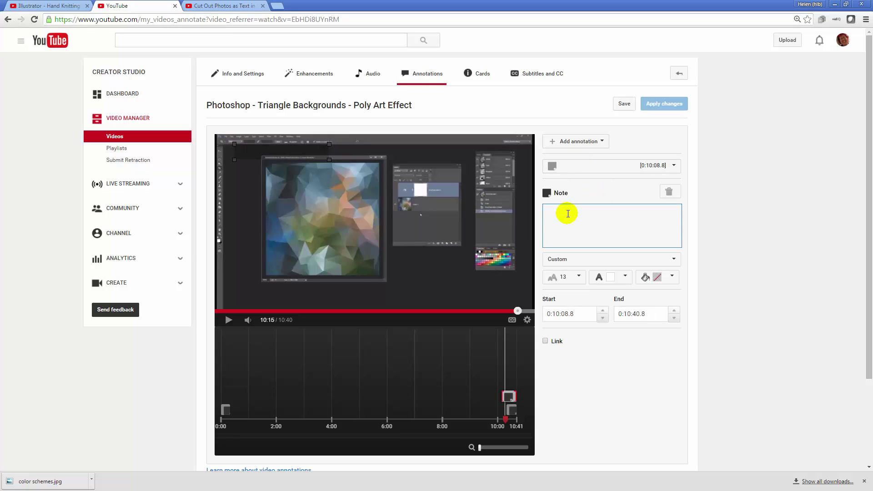
text(Click to Subscribe)
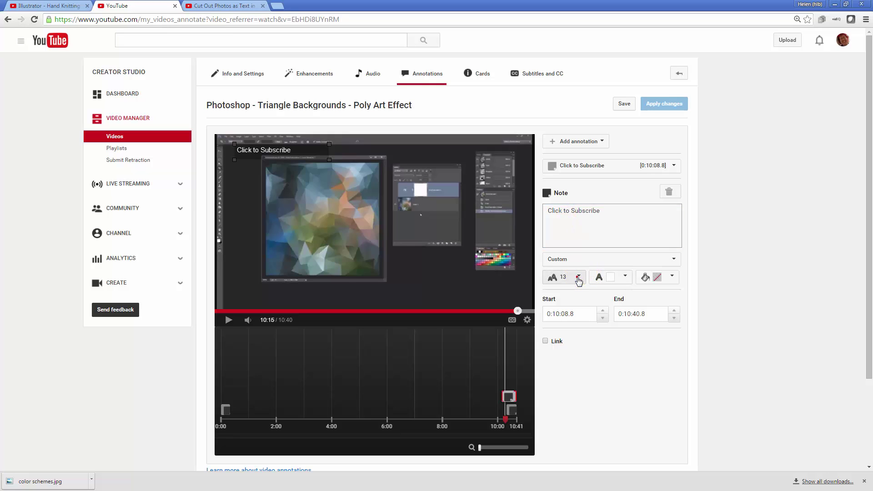
click(577, 278)
click(563, 319)
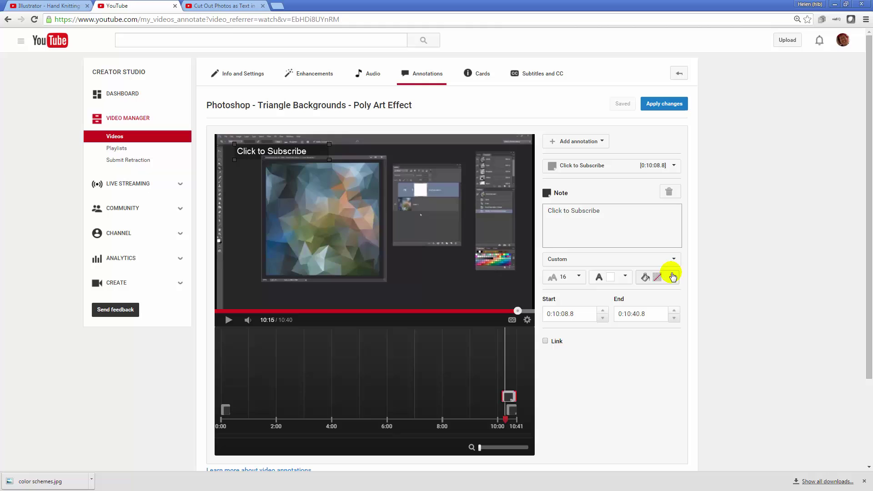
click(673, 278)
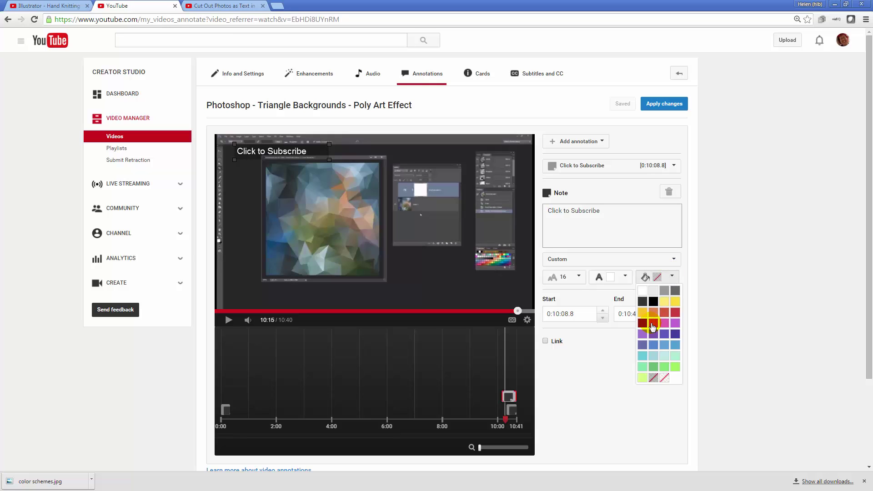
click(651, 325)
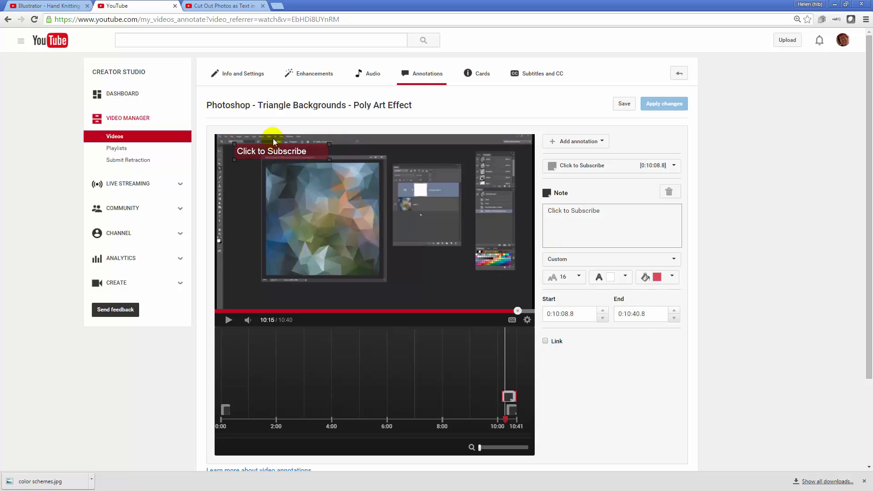
- Move the note to the video's right side and narrow it so the text wraps onto two lines
mouse_move(283, 151)
mouse_down()
mouse_move(396, 201)
mouse_move(483, 196)
mouse_move(491, 171)
mouse_up()
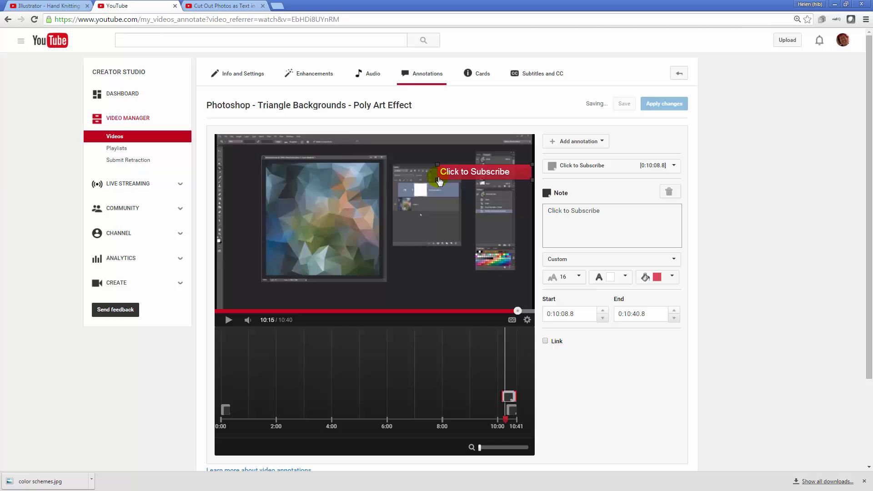
drag(437, 180, 457, 190)
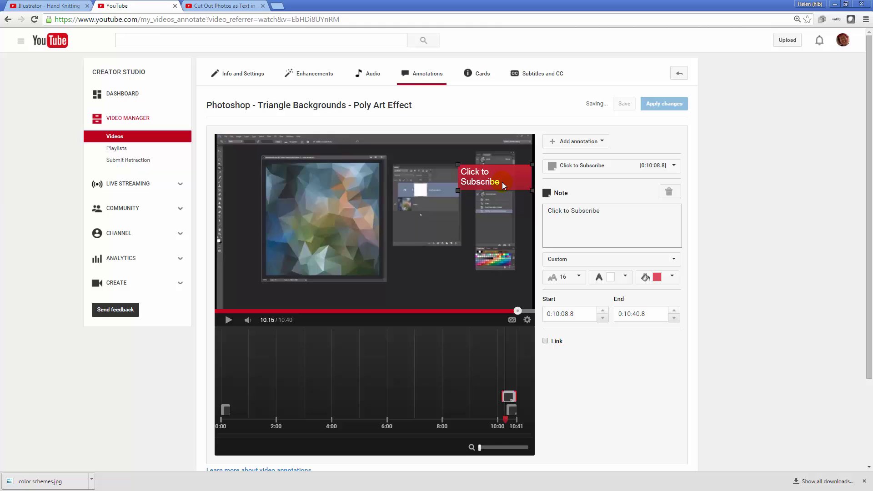
drag(501, 181, 481, 181)
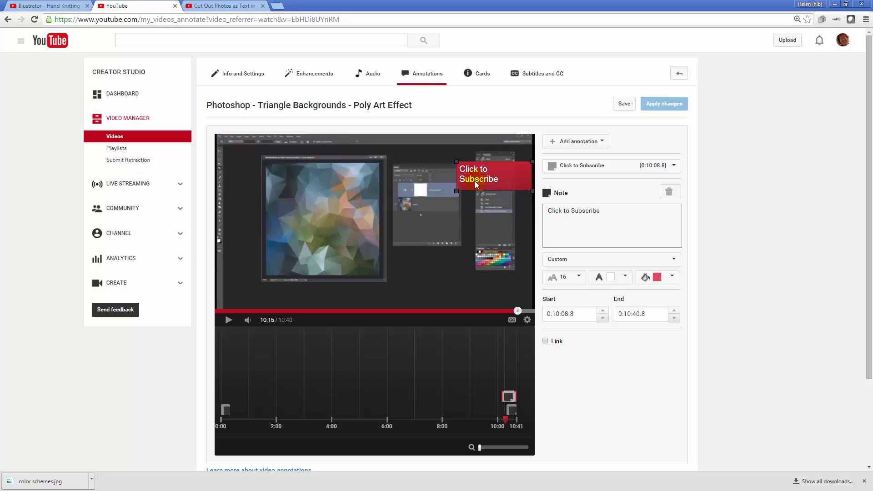
- Set the note's start seconds to 14.0, link it to subscribing to the channel, and save
click(563, 315)
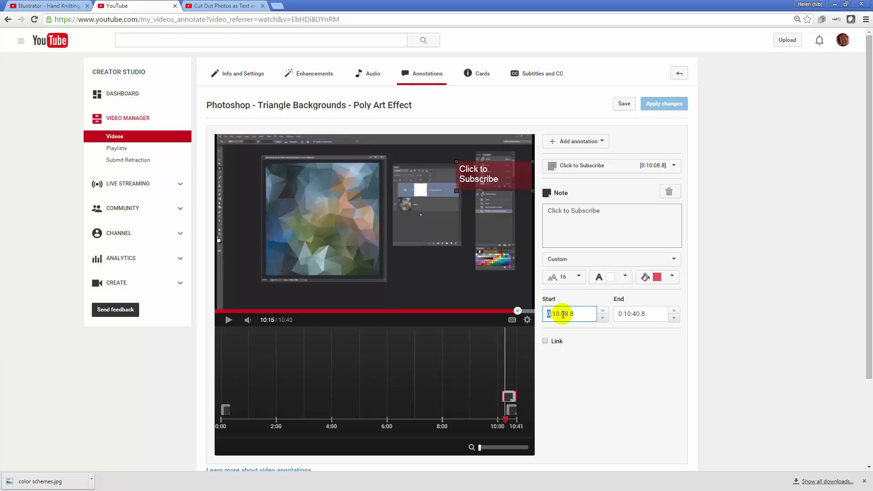
click(563, 314)
text(14.0)
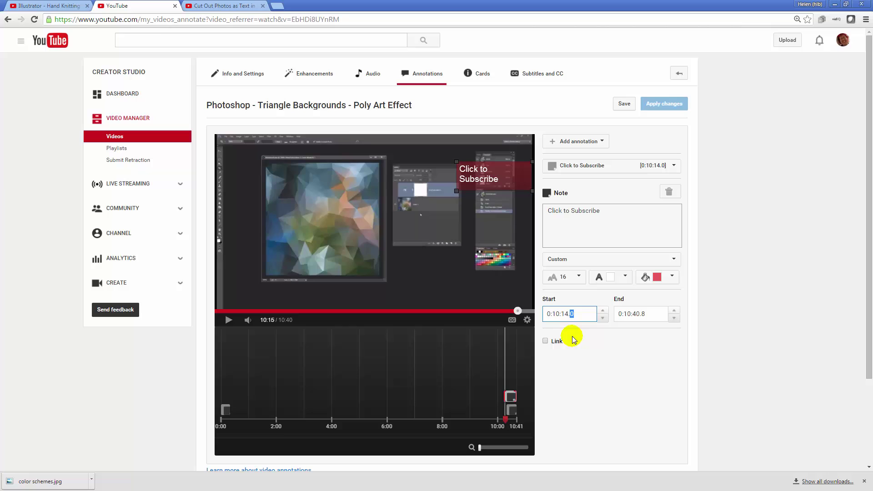
click(546, 342)
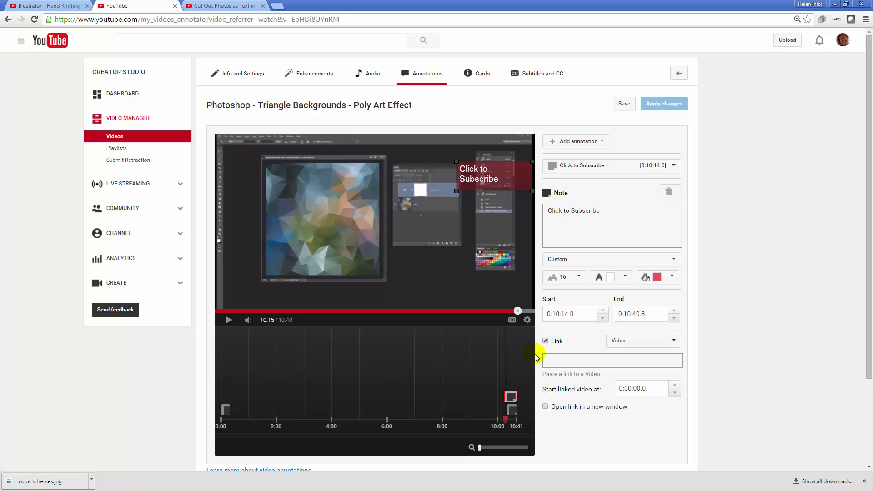
click(628, 342)
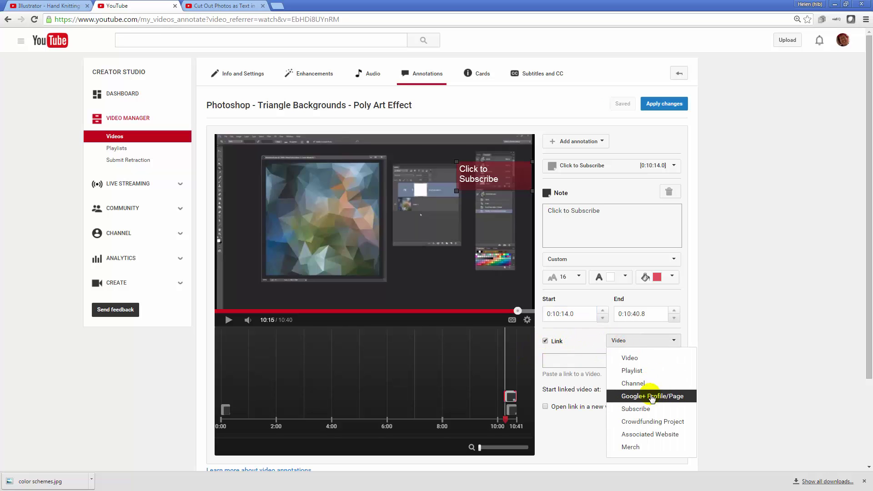
click(645, 408)
click(565, 360)
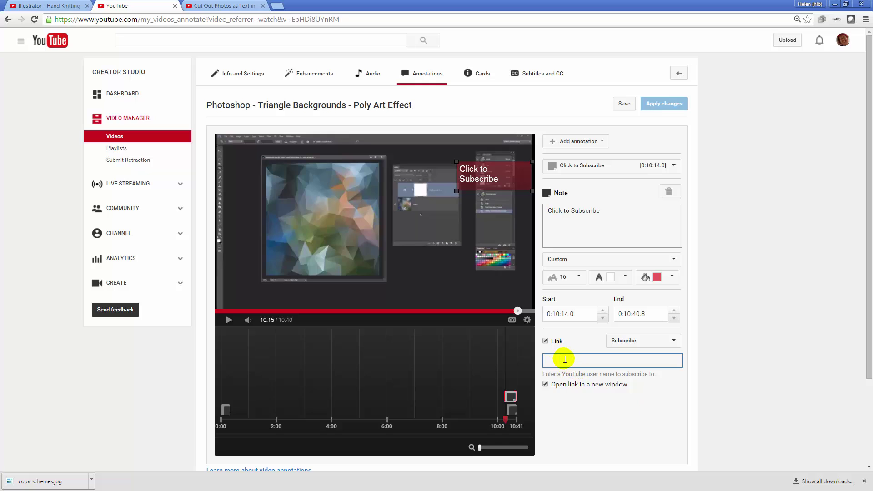
text(helenlbrad)
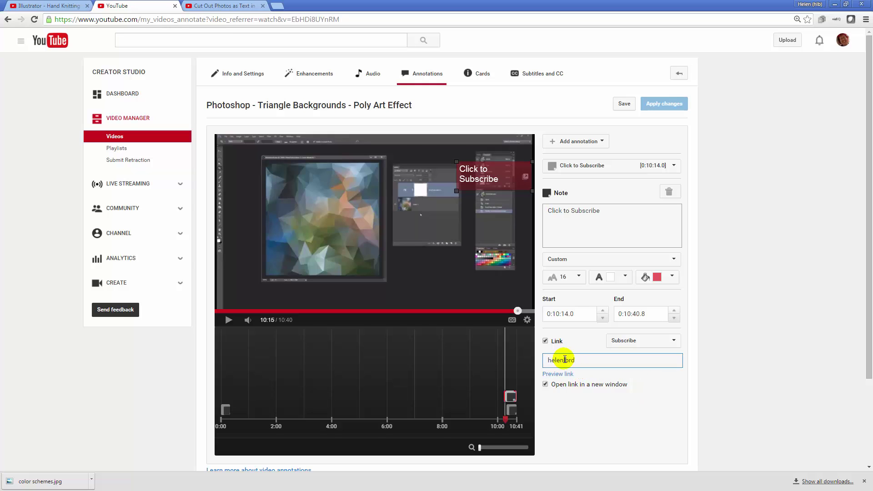
text(ley)
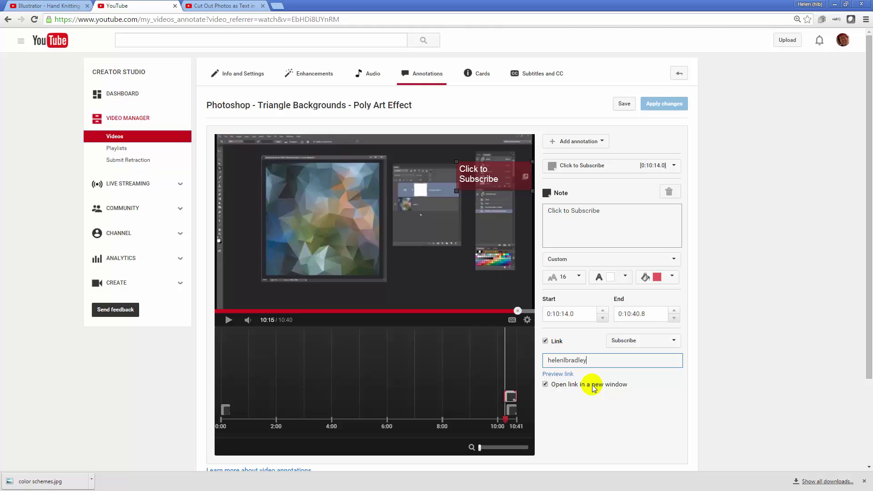
click(638, 394)
click(624, 104)
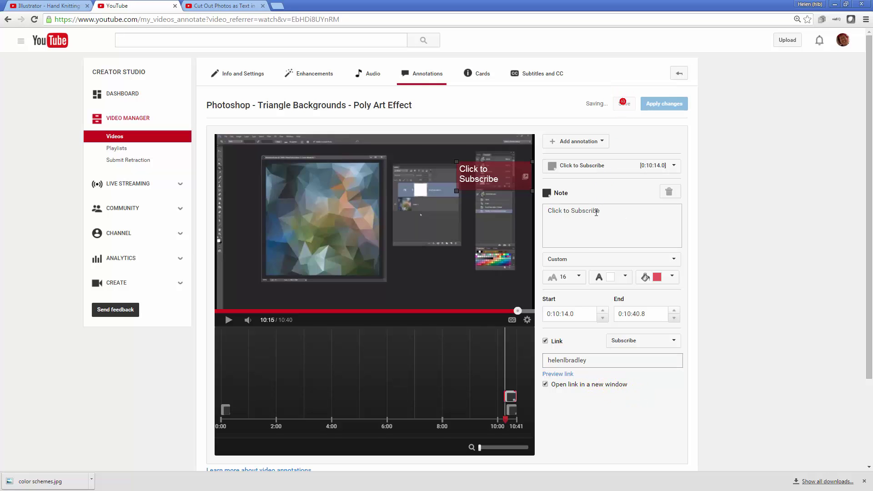
- Delete the 'Subscribe!' note annotation
click(512, 411)
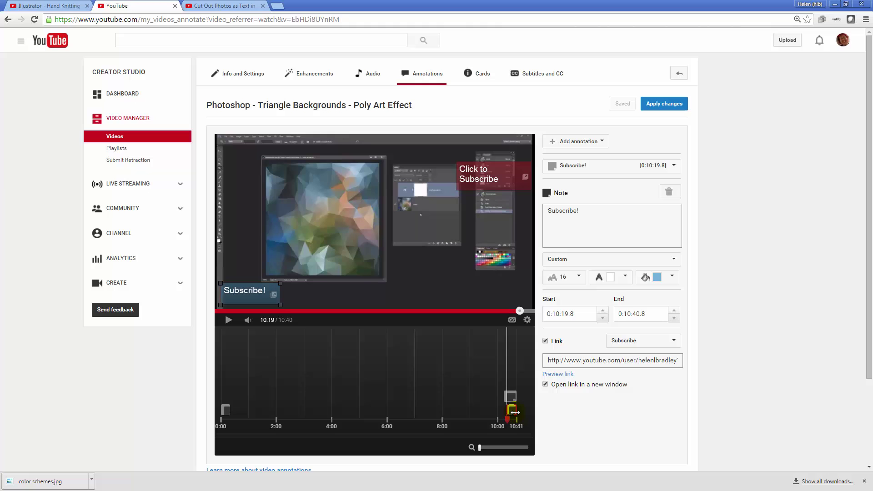
click(669, 191)
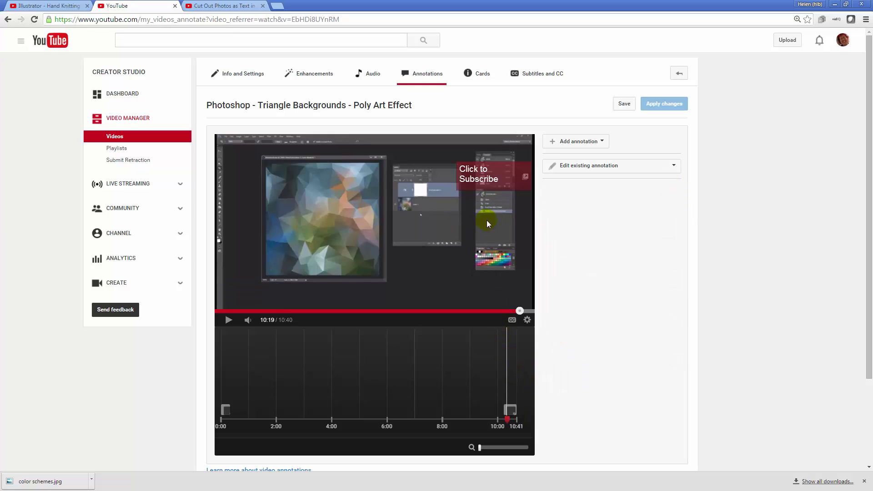
click(568, 141)
- Add a new Note reading 'Next Video »'
click(574, 166)
click(550, 213)
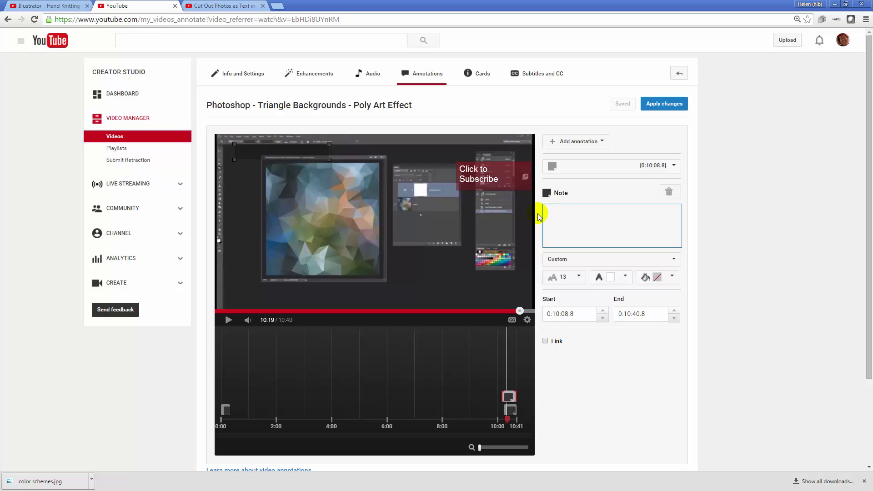
text(Ne)
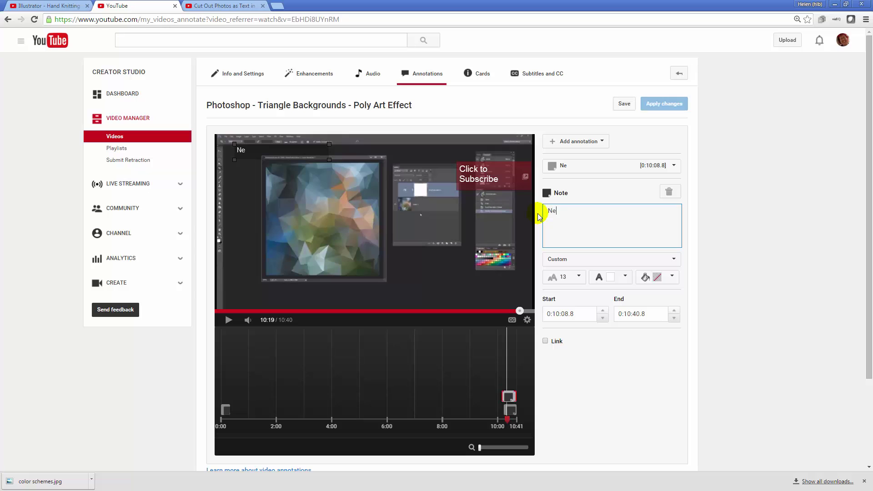
text(xt Video)
text(»)
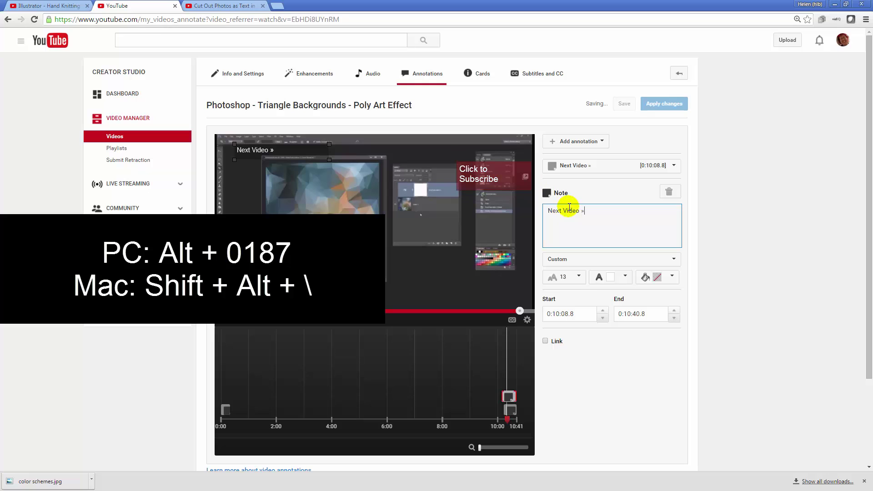
click(584, 212)
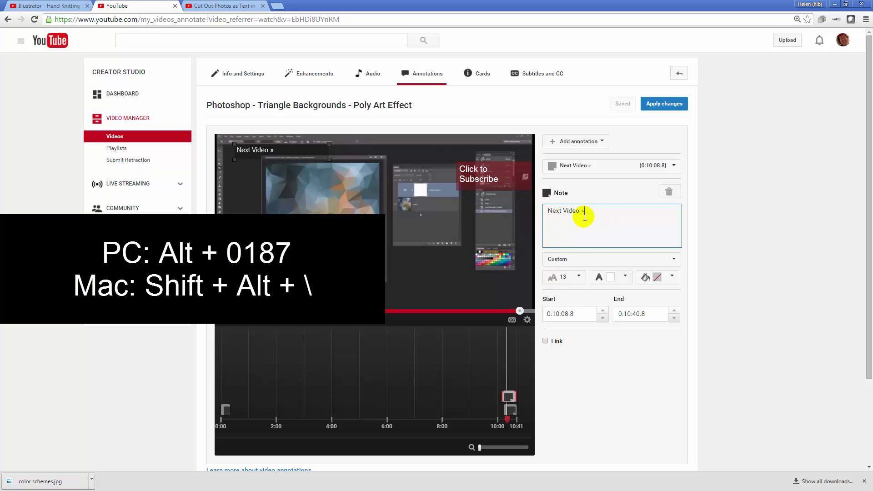
- Give the note size 16 text and a black background, and place it narrowed below Click to Subscribe
click(582, 277)
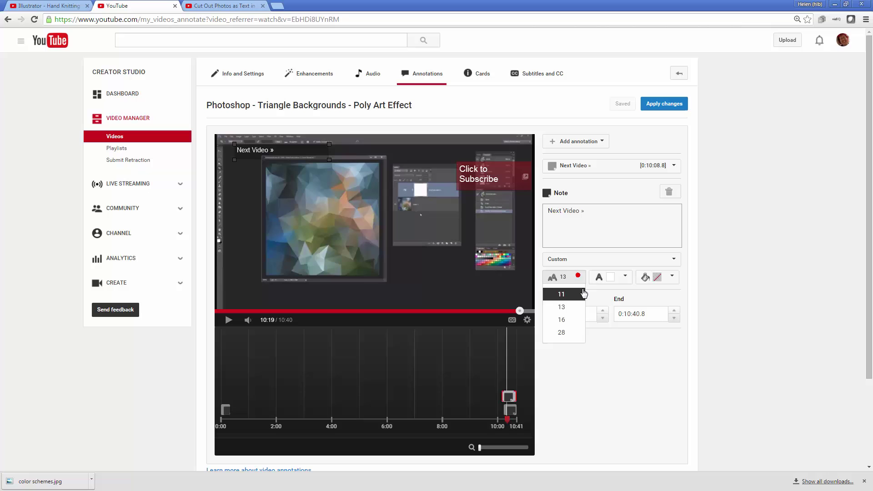
click(571, 320)
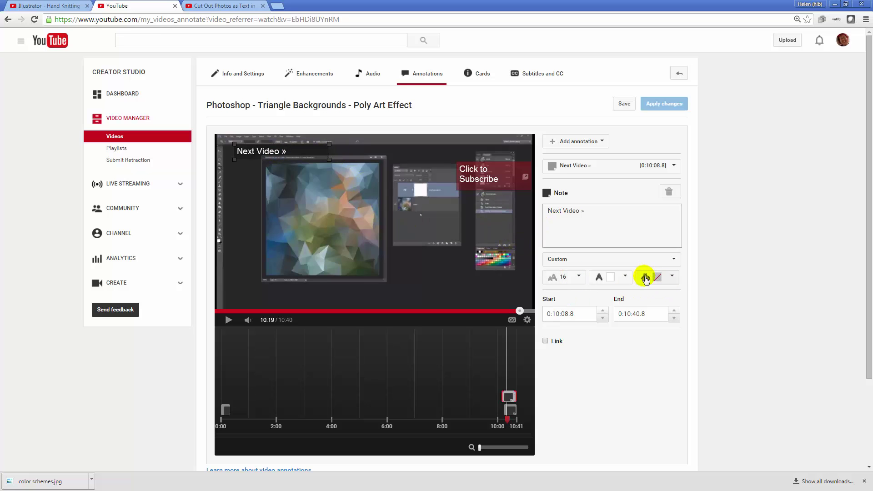
click(672, 276)
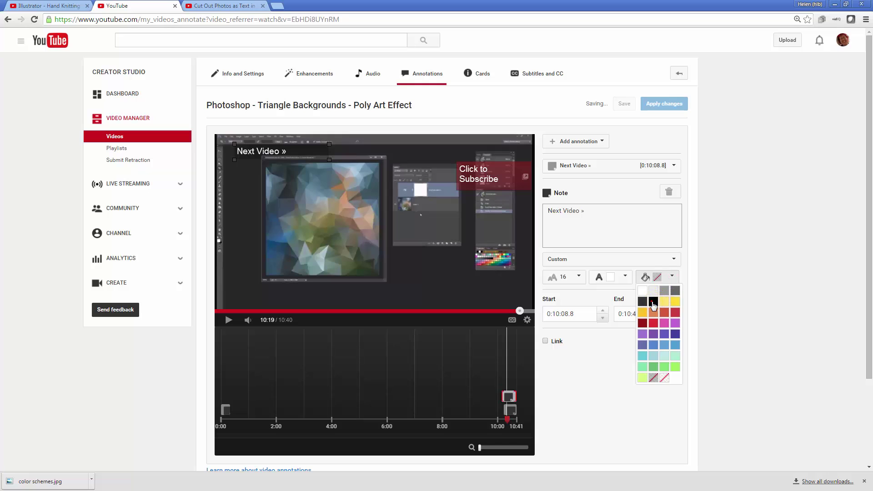
click(653, 302)
mouse_move(329, 159)
mouse_down()
mouse_move(324, 175)
mouse_move(457, 214)
mouse_move(492, 203)
mouse_up()
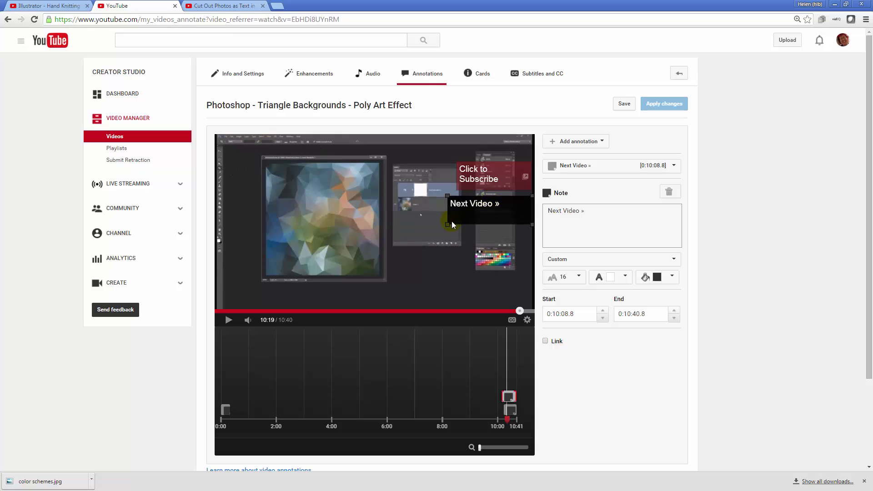
drag(448, 225, 458, 223)
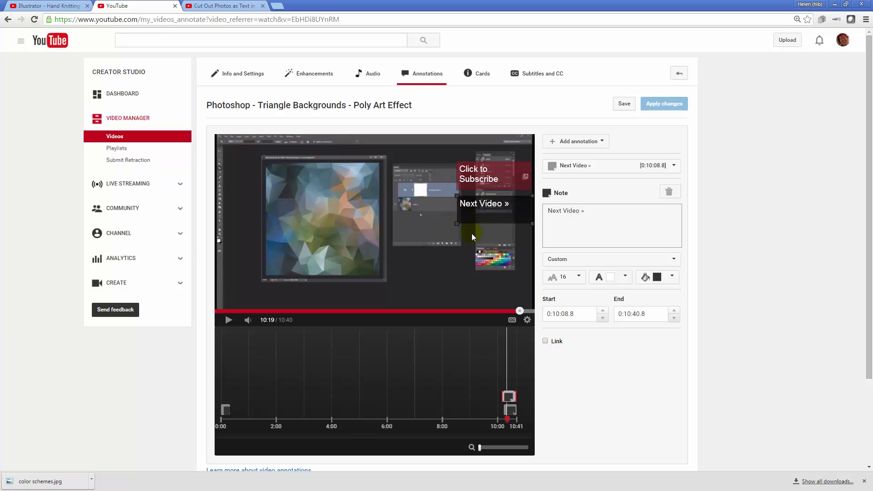
- Change the Next Video » note's start time to 0:10:14.0
click(546, 341)
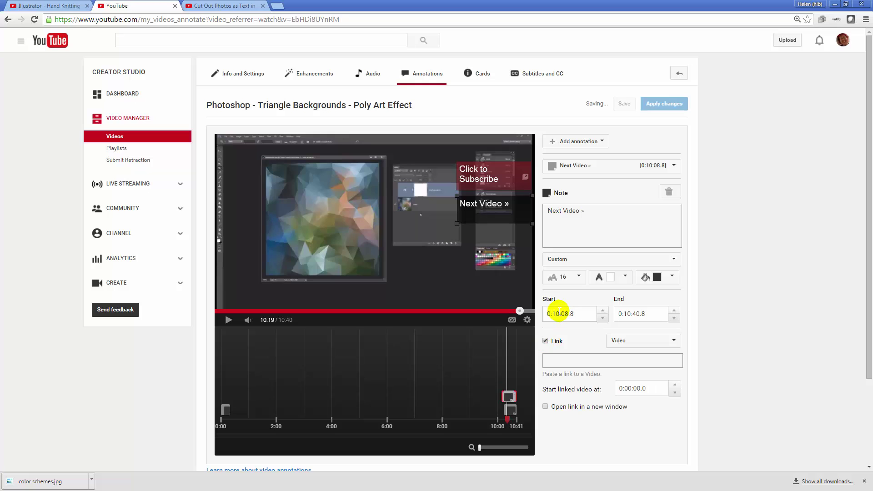
click(560, 312)
drag(590, 308, 571, 305)
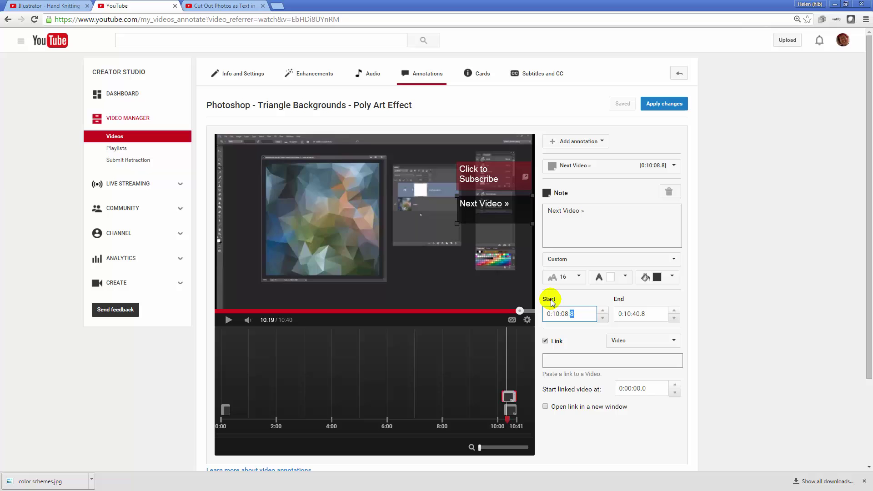
key(Left)
key(Left)
key(Right)
text(14)
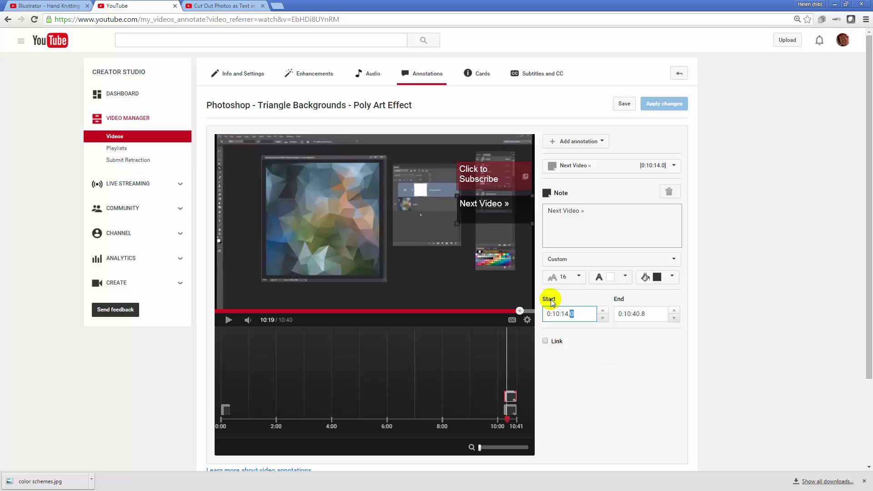
- Link the note to the pasted video URL, opening in a new window
click(545, 341)
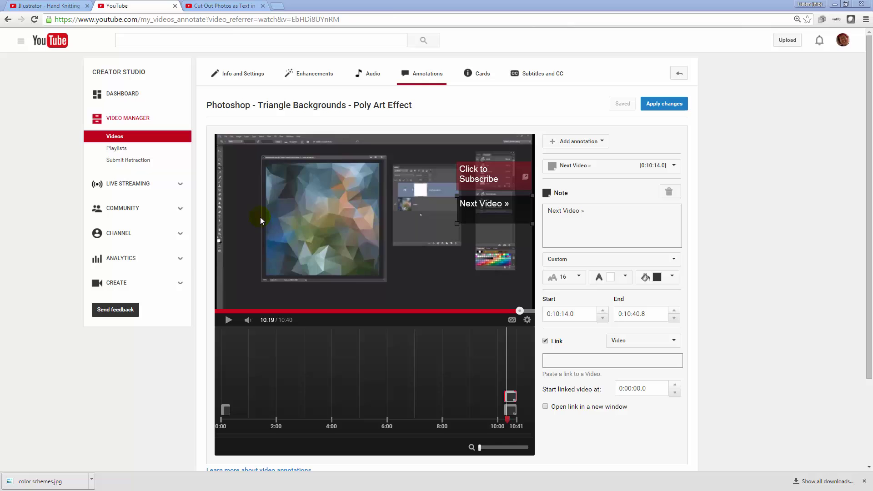
click(588, 357)
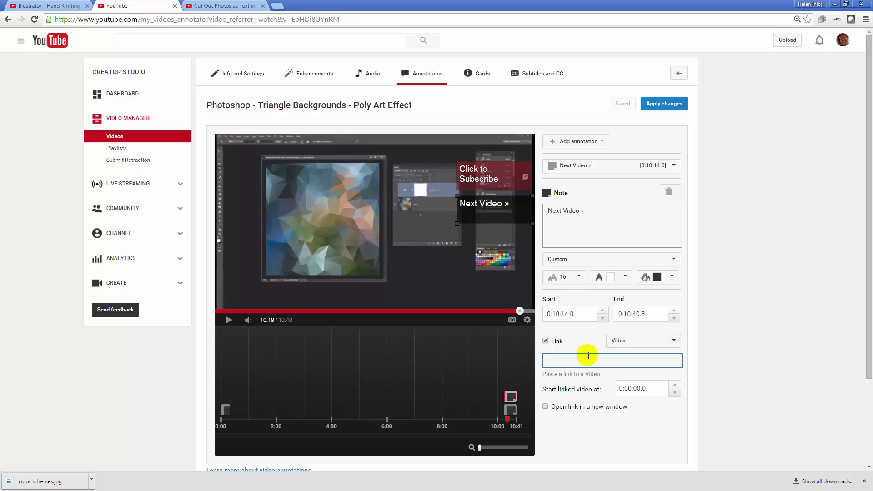
text(https://youtu.be/7Jhl70tZaUE)
click(546, 407)
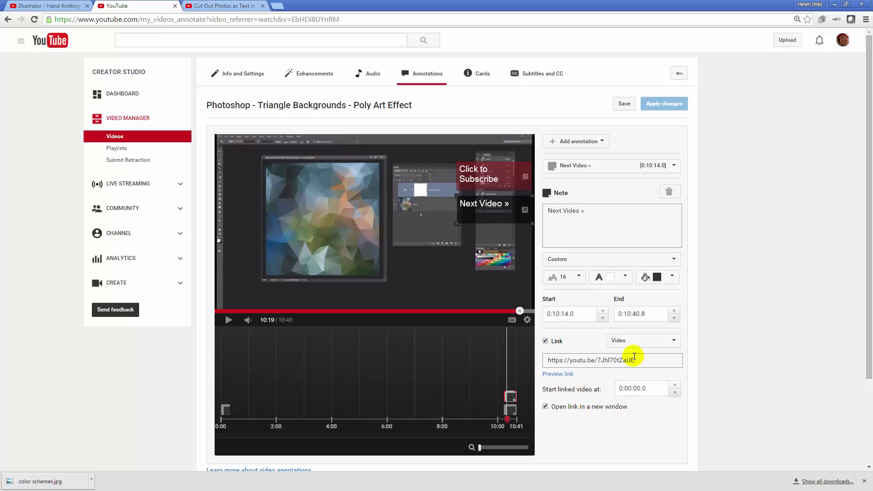
- Add a Note reading 'Watch more Photoshop Videos' and move it below Next Video »
click(562, 143)
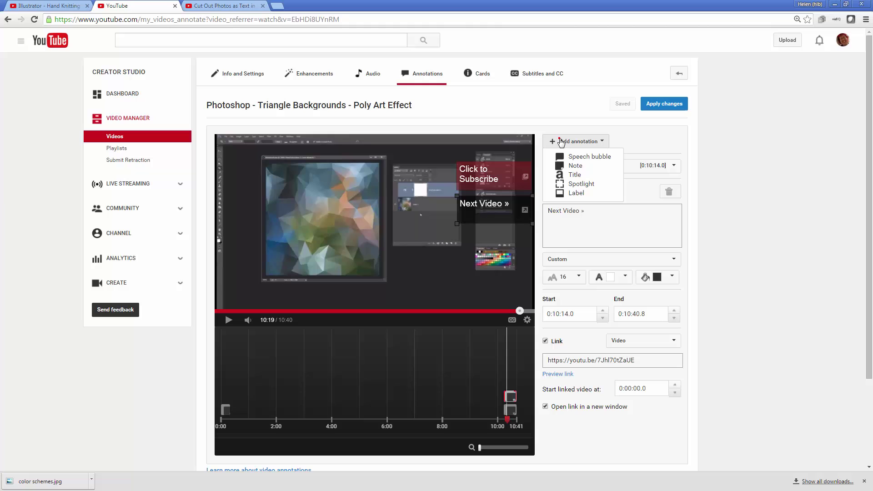
click(578, 165)
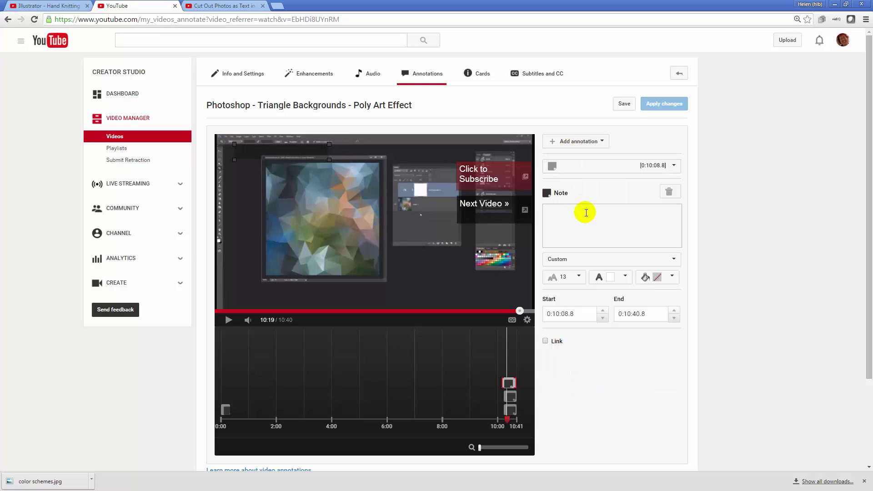
click(572, 216)
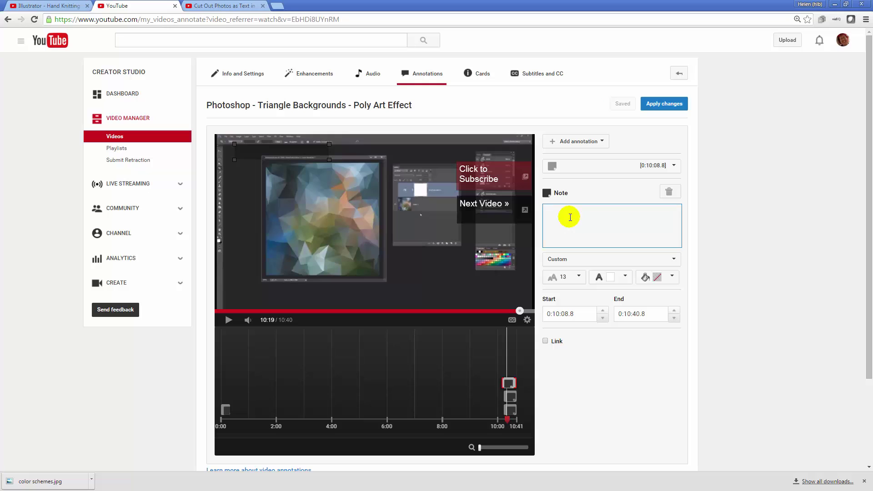
text(Watch more )
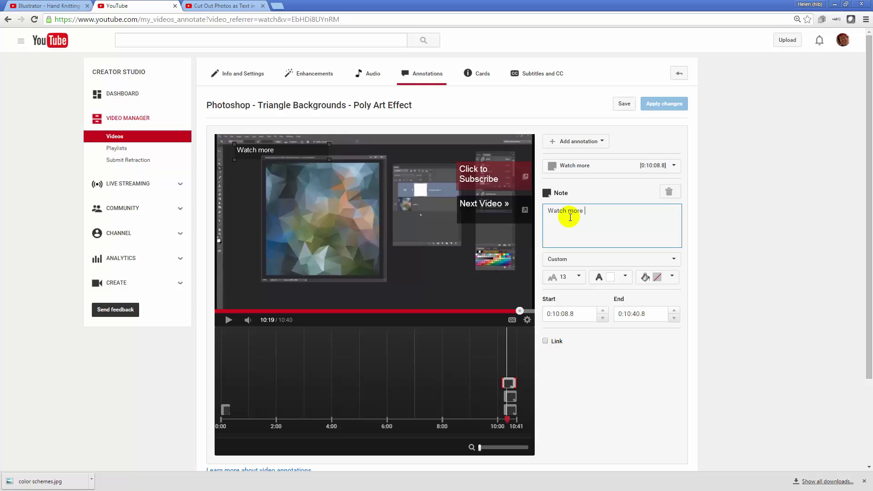
text(Photoshop Videos »)
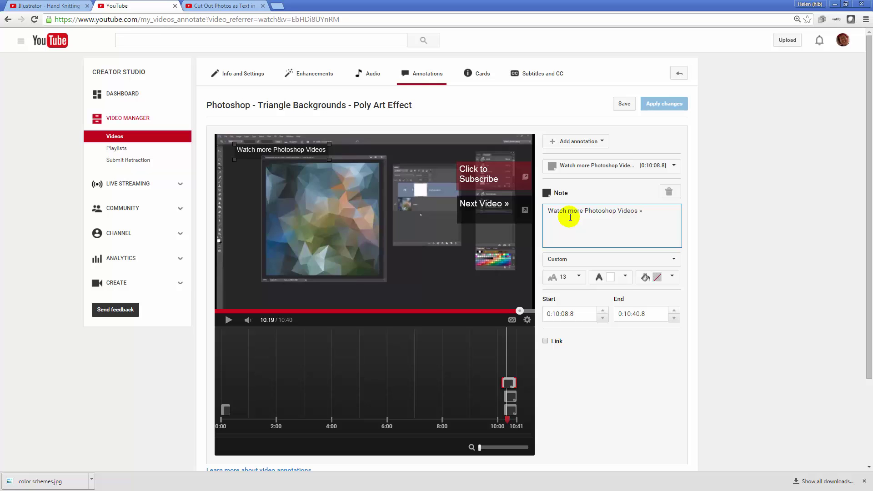
mouse_move(282, 150)
mouse_down()
mouse_move(375, 237)
mouse_move(468, 253)
mouse_up()
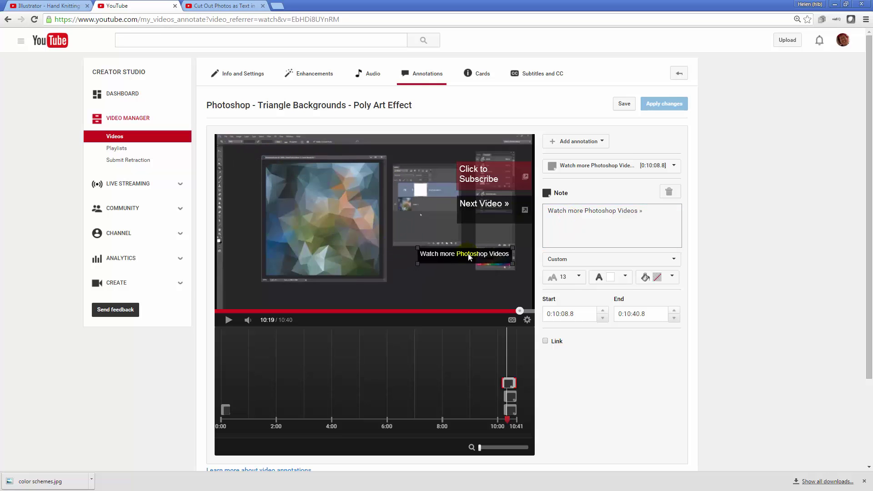
- Give the note size 16 text and a black background, and narrow it so the text wraps
click(569, 277)
click(564, 302)
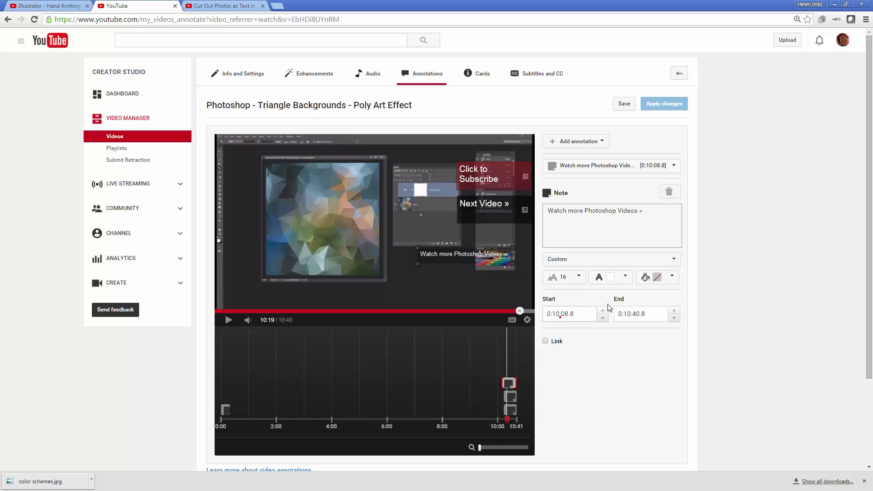
click(672, 277)
click(645, 293)
mouse_move(417, 266)
mouse_down()
mouse_move(453, 277)
mouse_move(443, 292)
mouse_move(516, 277)
mouse_move(457, 275)
mouse_up()
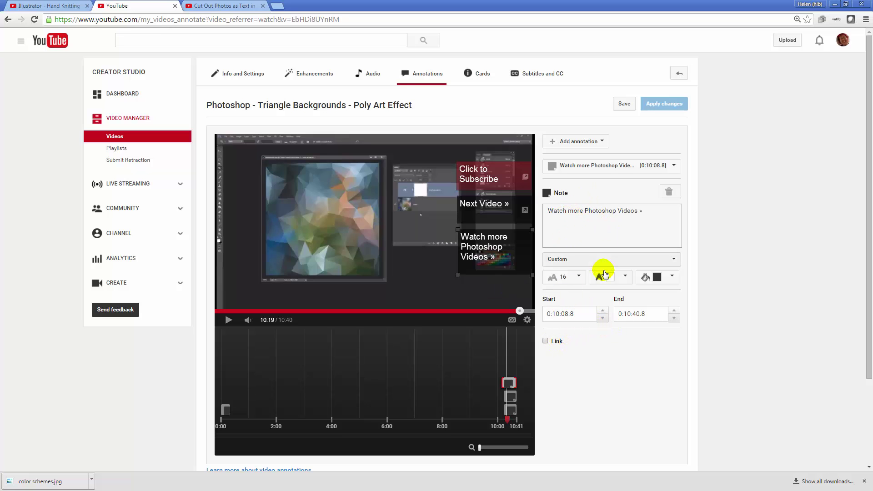
- Link the annotation to the pasted playlist URL, opening in a new window
click(548, 340)
click(621, 341)
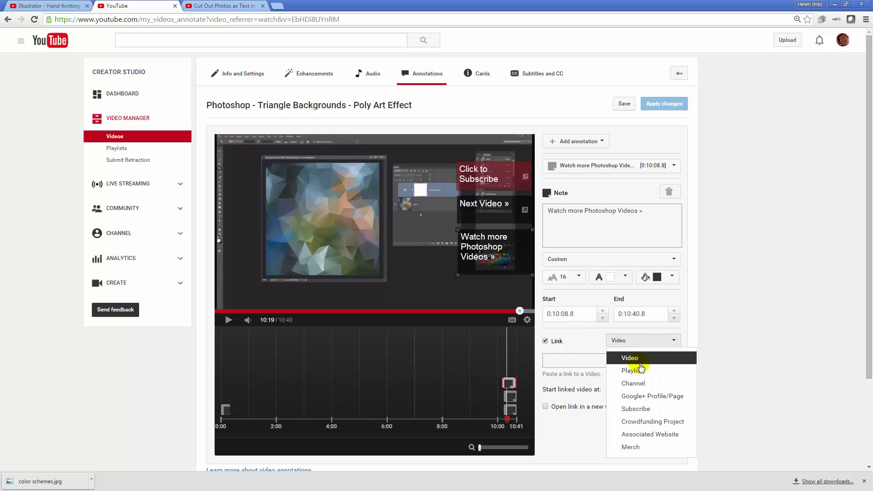
click(634, 371)
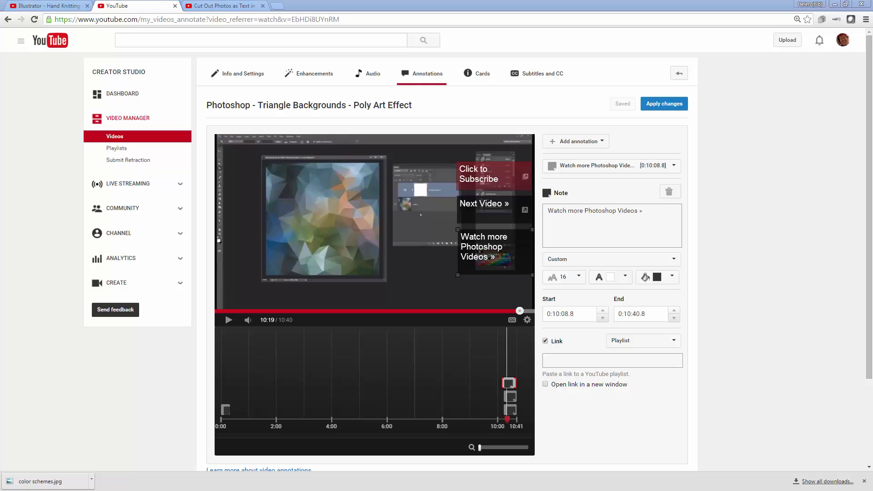
click(559, 359)
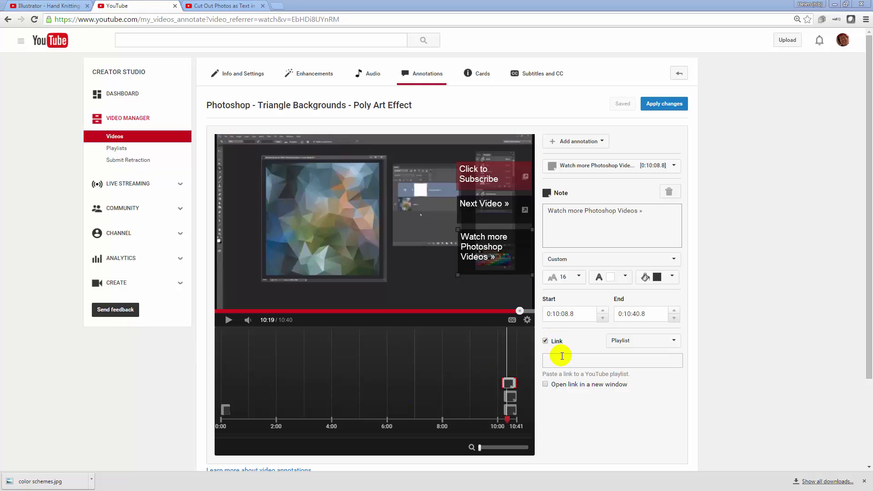
text(https://www.youtube.com/playlist?list=PLA9EA62F5EFD2FB04)
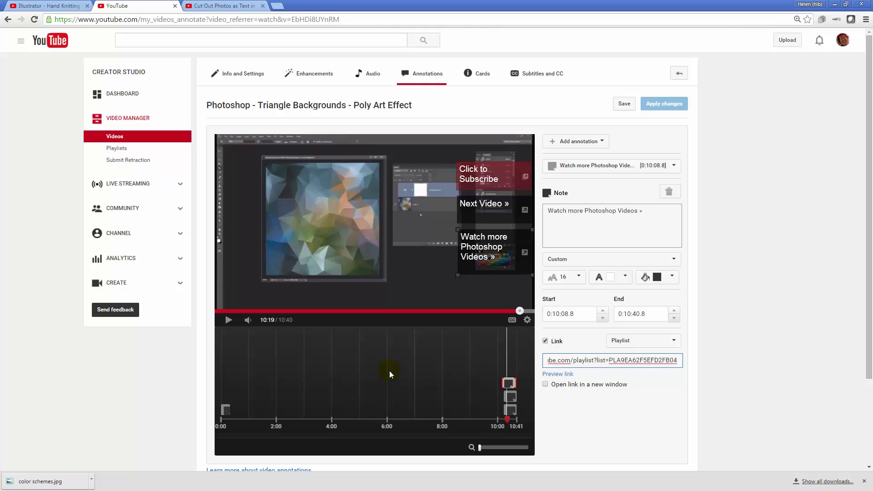
click(545, 384)
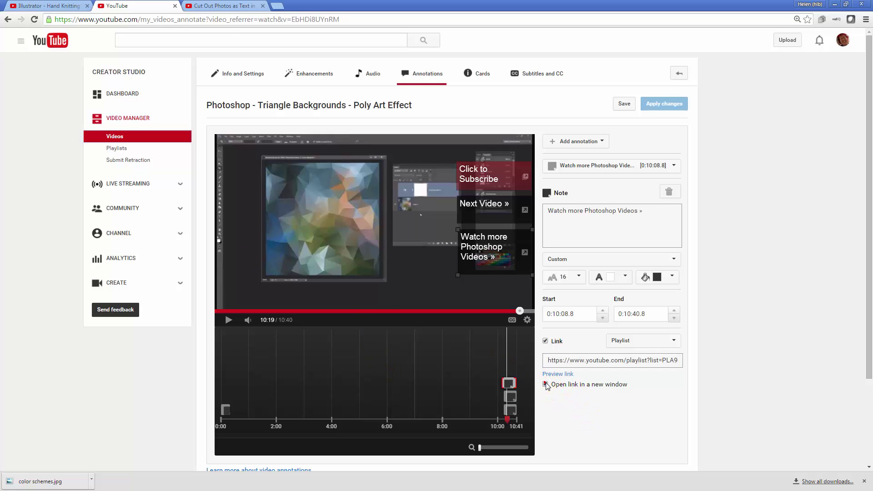
- Set the annotation's start to 0:10:14.0 and save it
click(559, 314)
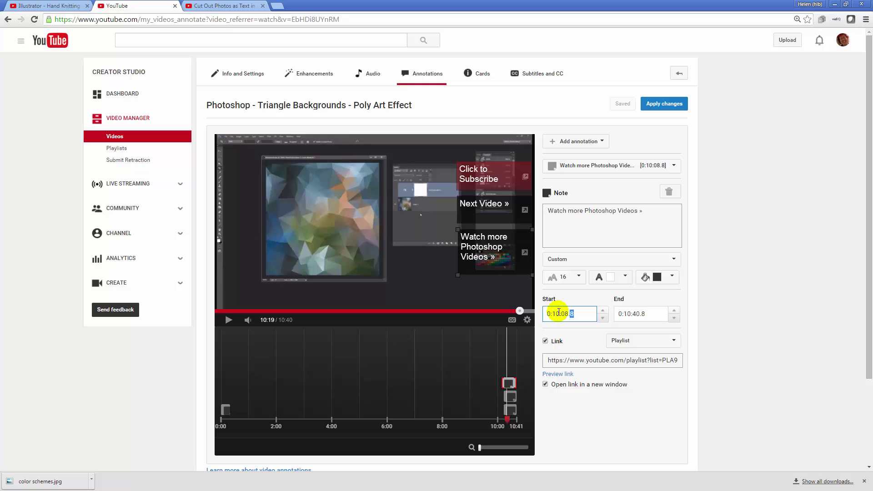
text(0)
click(564, 314)
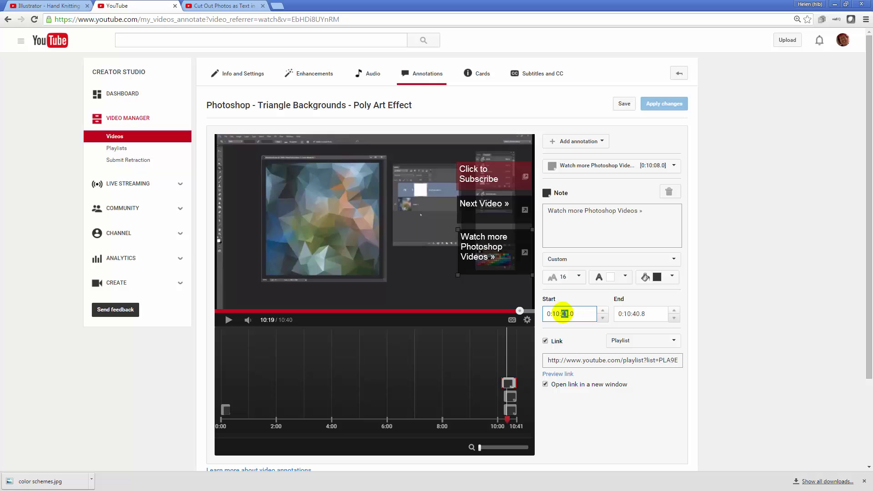
text(14)
click(624, 103)
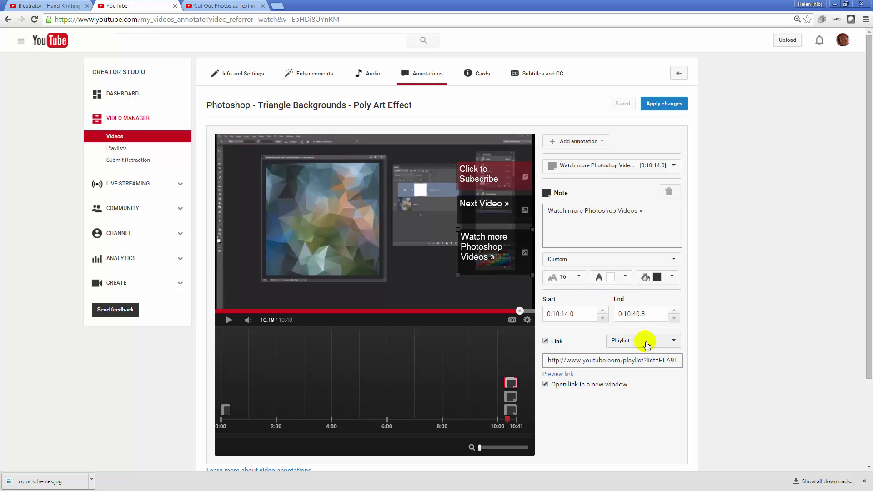
right_click(115, 150)
click(132, 151)
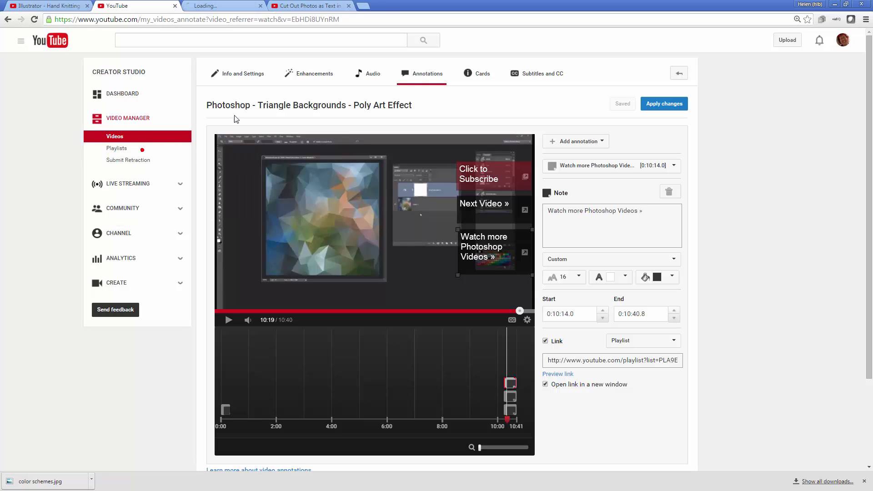
click(217, 6)
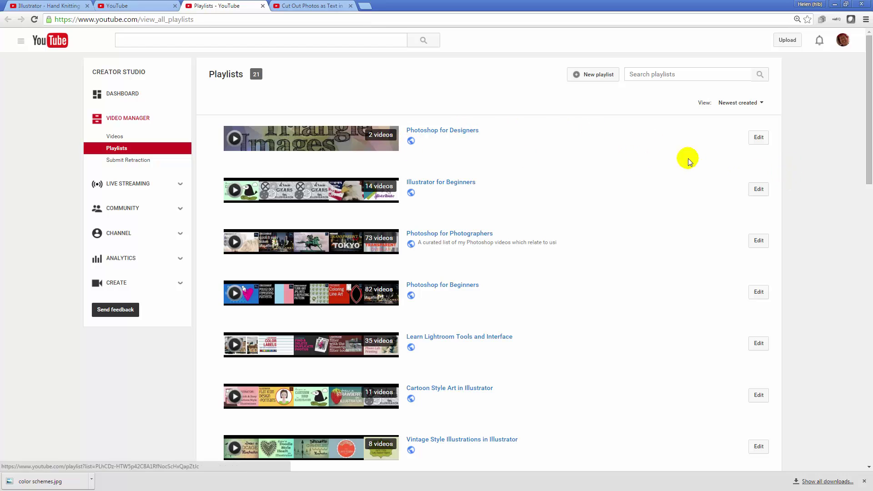
drag(869, 107, 858, 378)
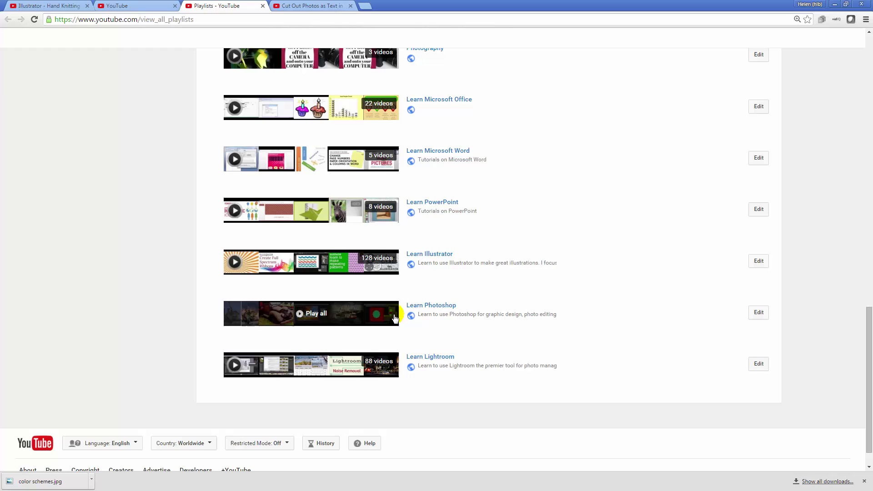
click(428, 307)
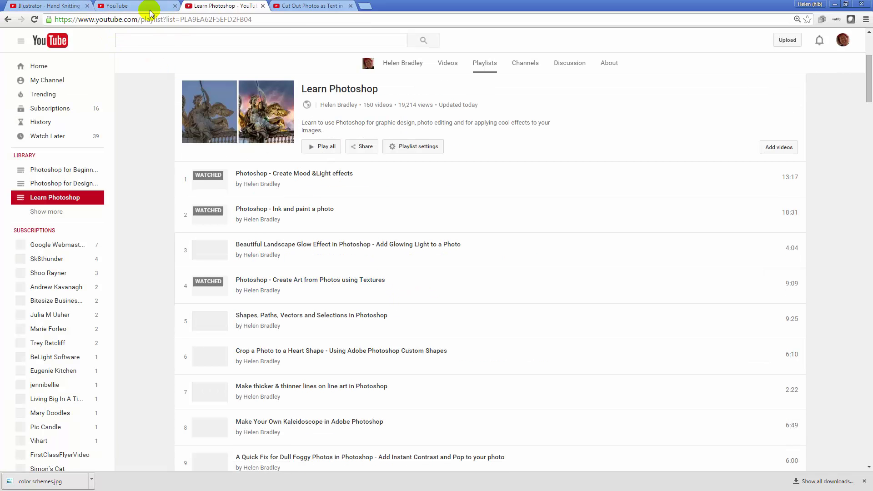
click(256, 19)
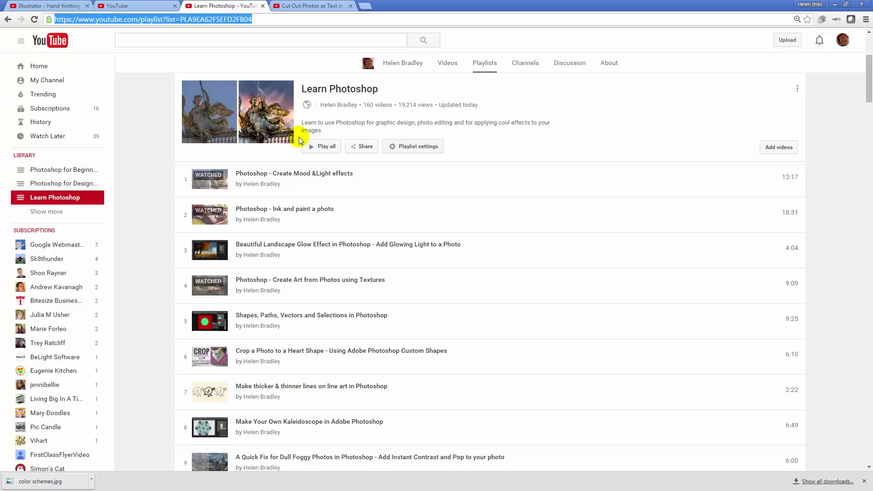
click(263, 6)
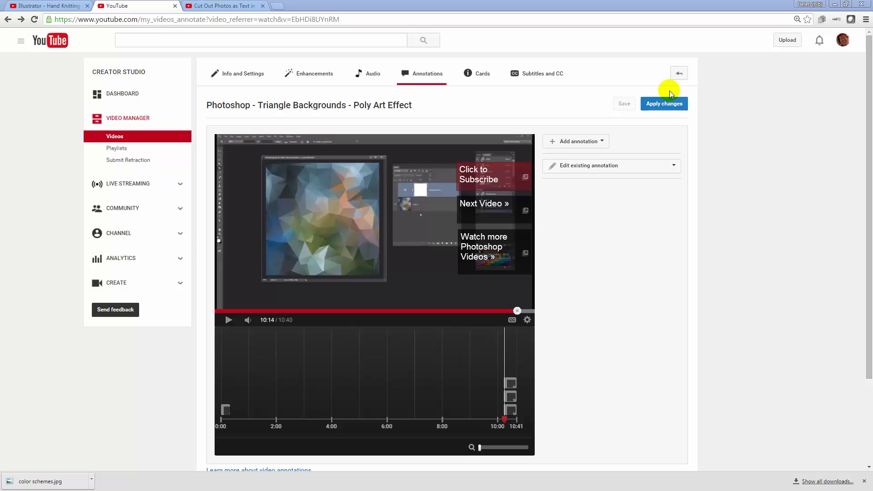
- Apply the annotation changes and open the video's public watch page
click(661, 105)
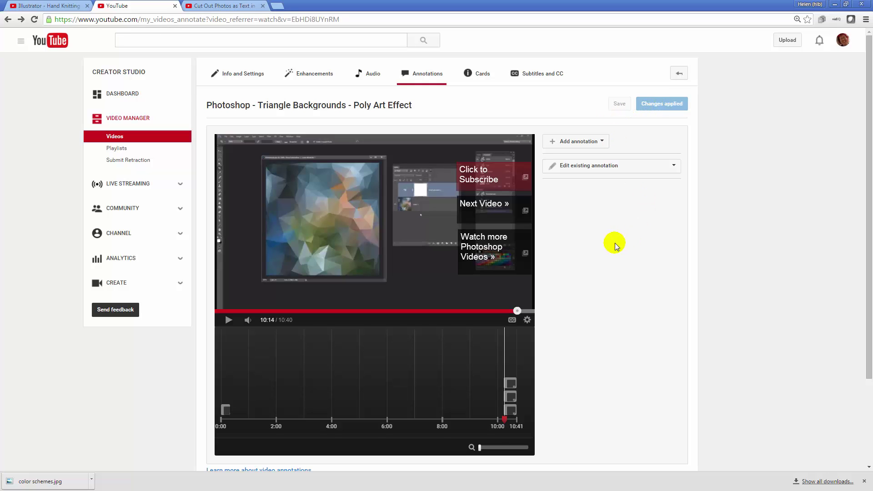
click(287, 107)
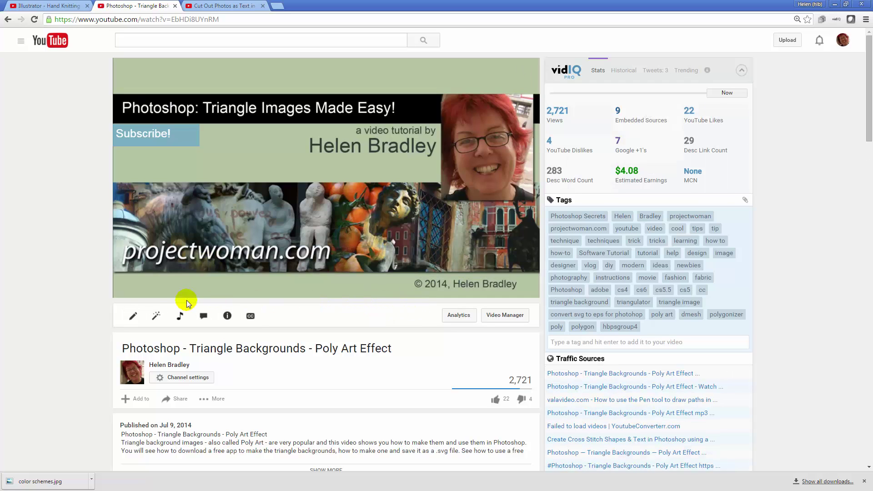
- Play the video's ending and test the Next Video and Watch more Photoshop Videos links in new tabs
drag(295, 279, 515, 282)
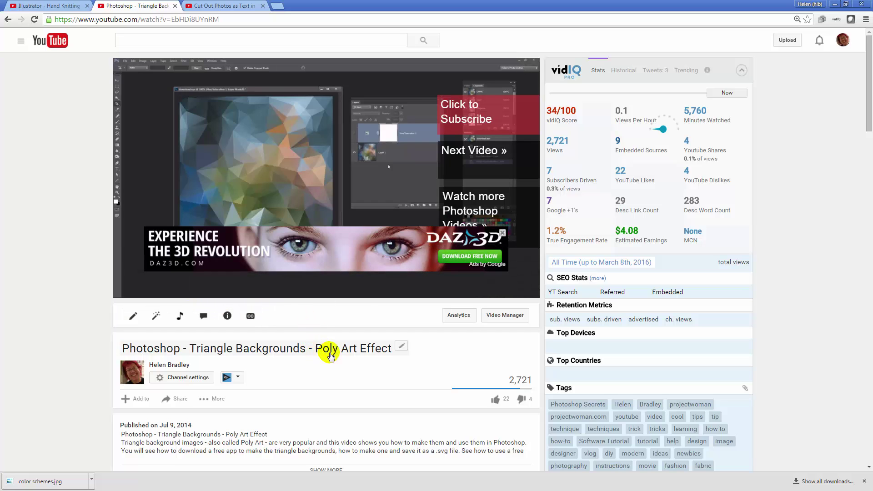
click(503, 234)
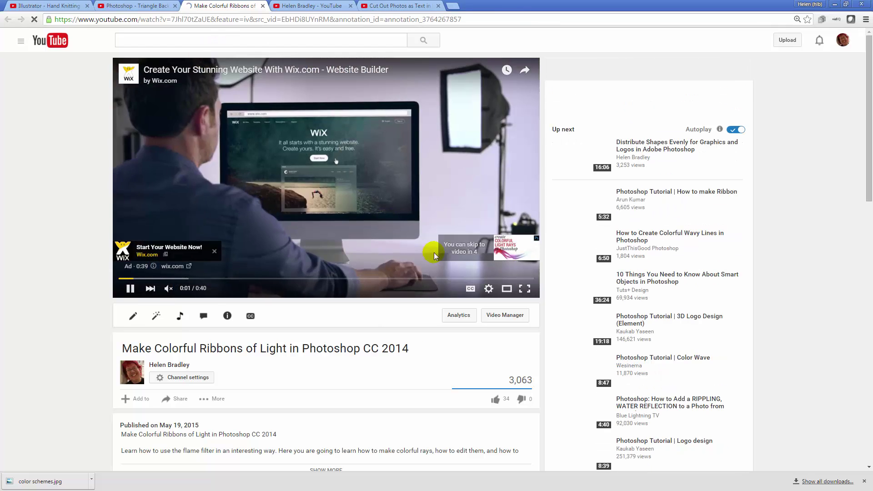
click(164, 6)
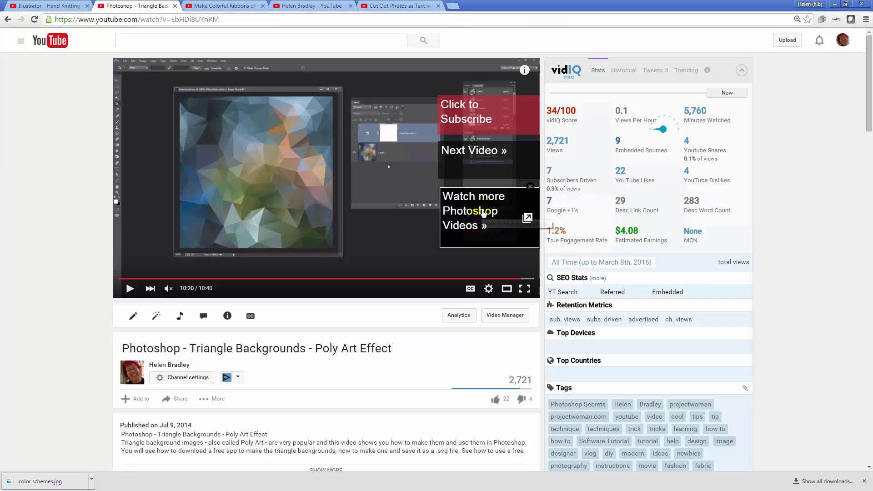
click(483, 214)
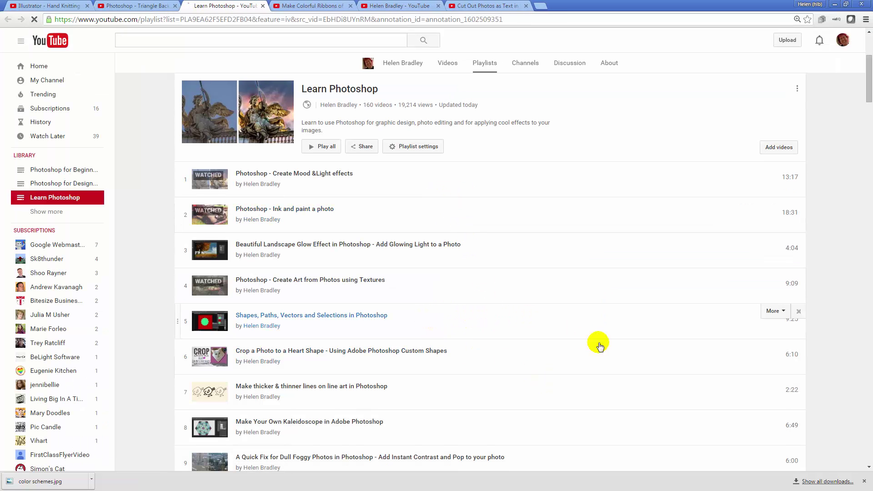
click(131, 6)
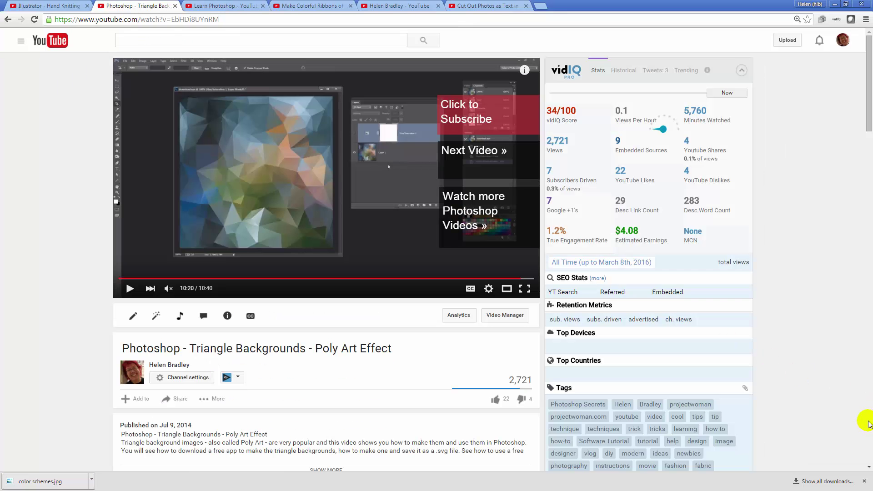